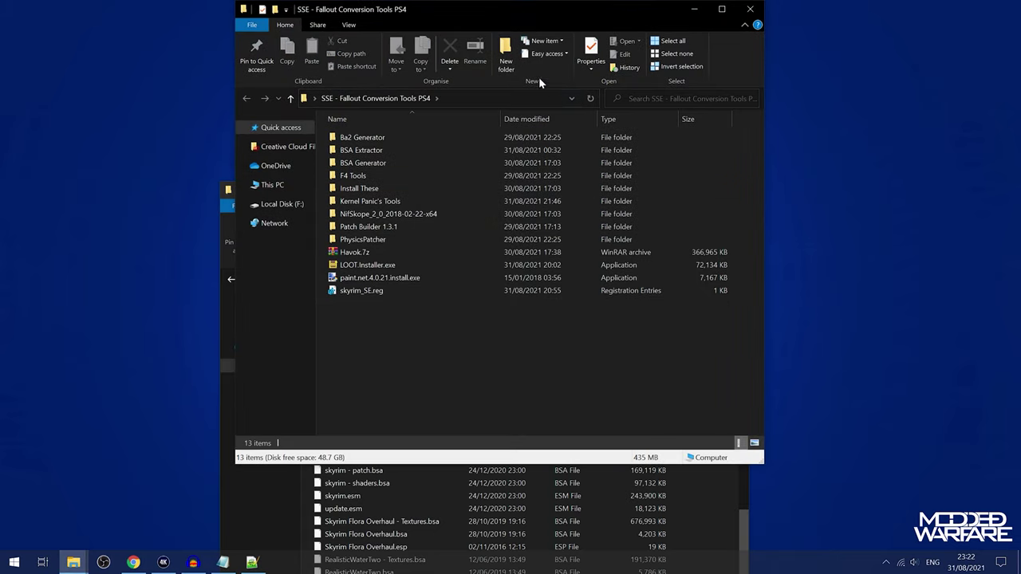
Position the SSE - Fallout Conversion Tools PS4 window over the game's data folder window
left_click_drag(559, 15, 702, 48)
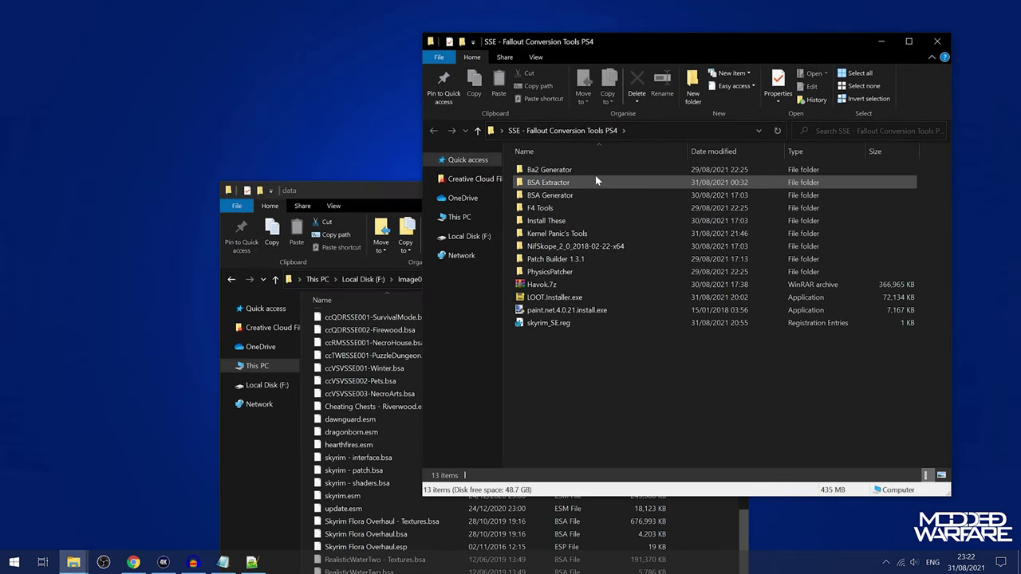
Launch bae.exe from the BSA Extractor folder and move the data window up
left_click(554, 186)
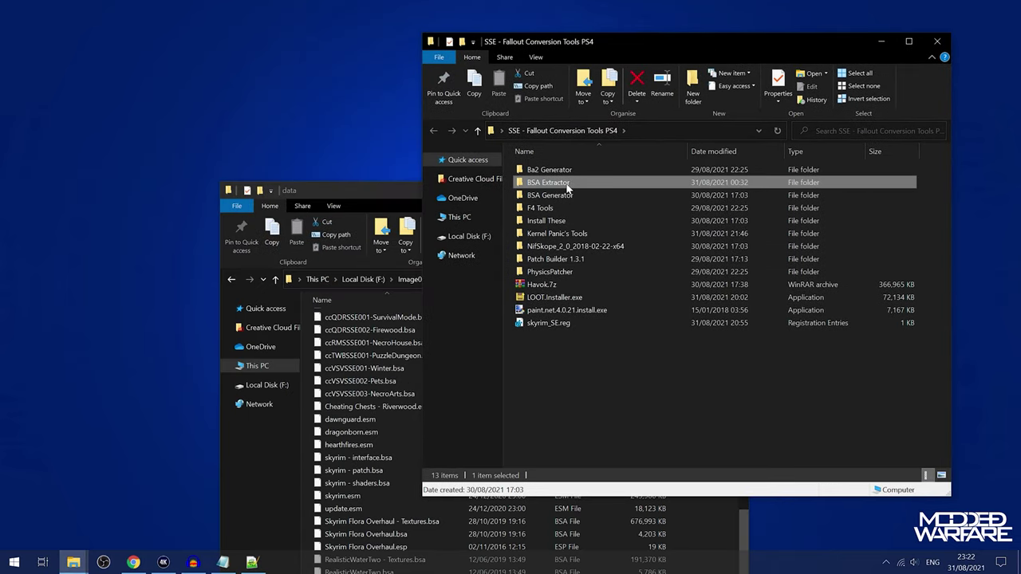
double_click(568, 183)
double_click(562, 194)
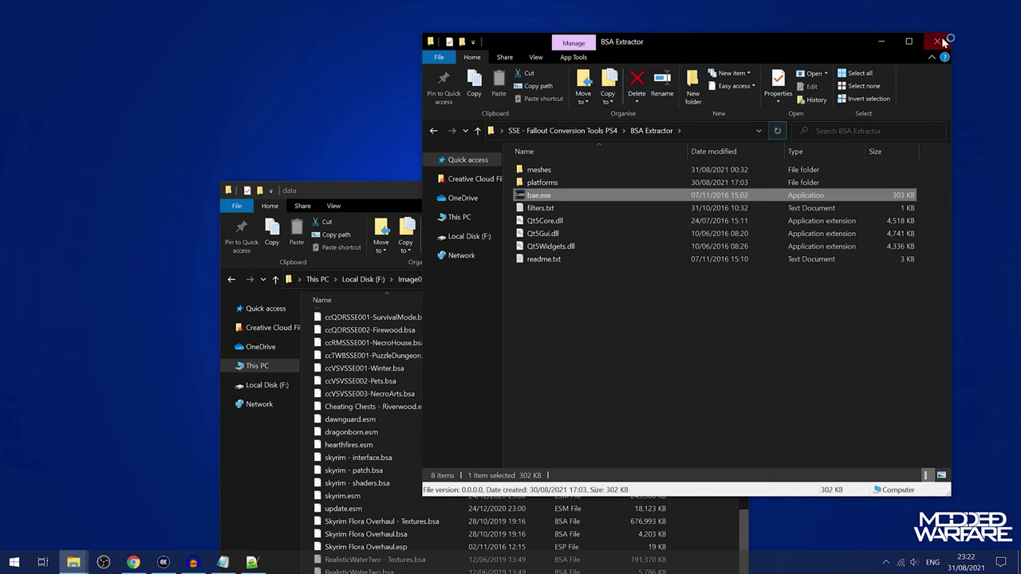
left_click(885, 38)
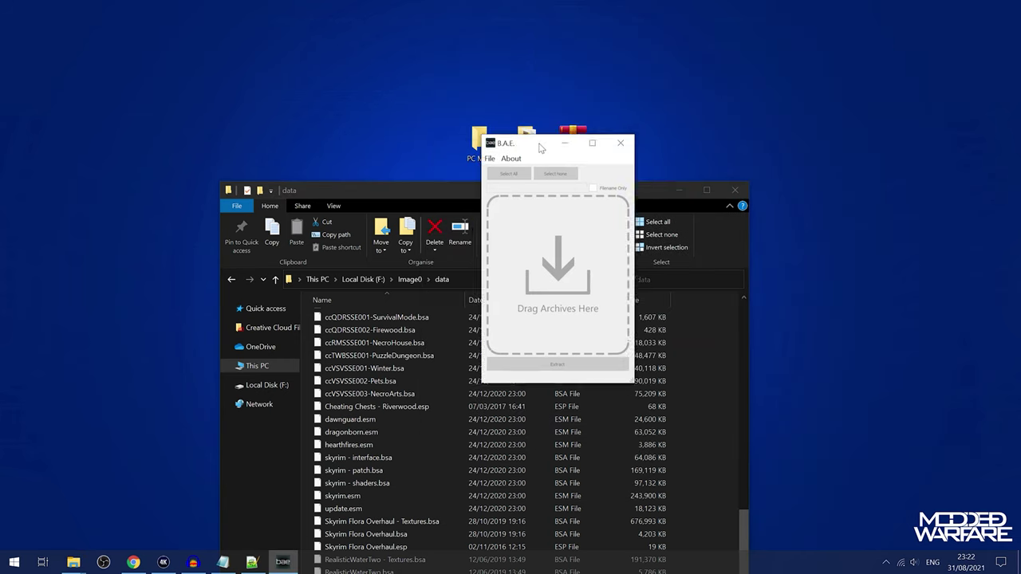
left_click_drag(590, 189, 537, 61)
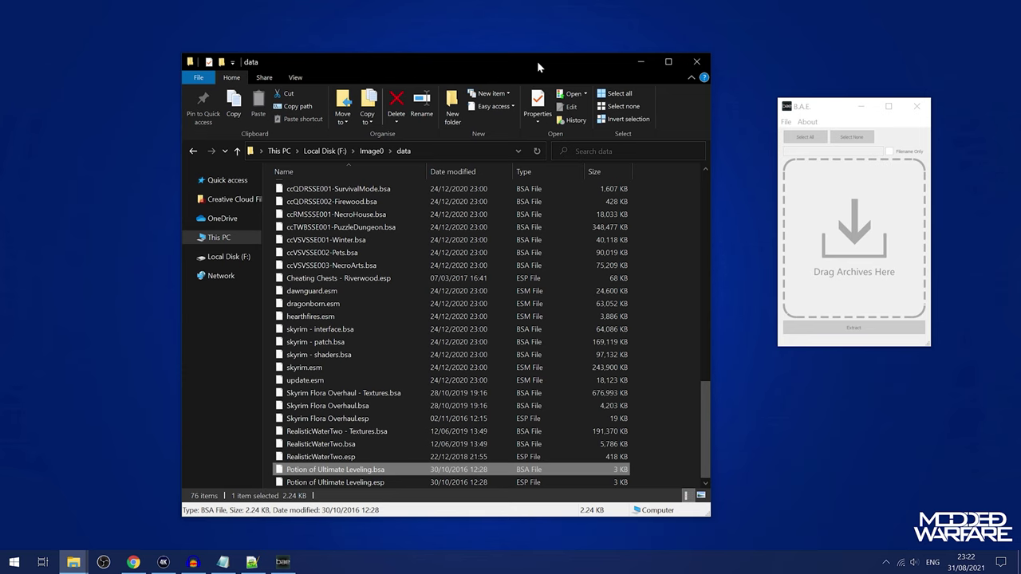
Load Potion of Ultimate Leveling.bsa into B.A.E., expand its scripts and source branches, then close it
left_click_drag(375, 470, 829, 230)
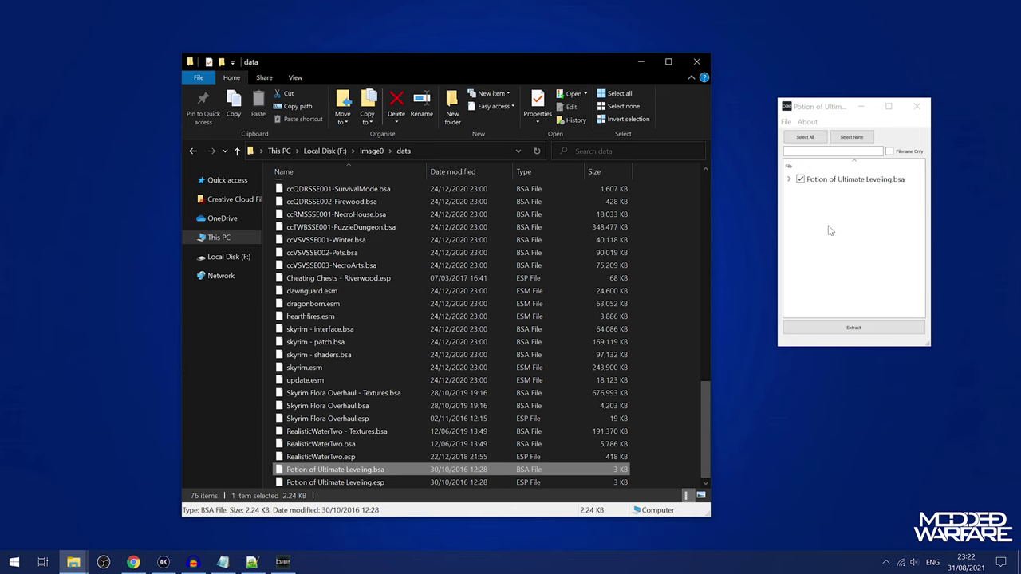
left_click(789, 181)
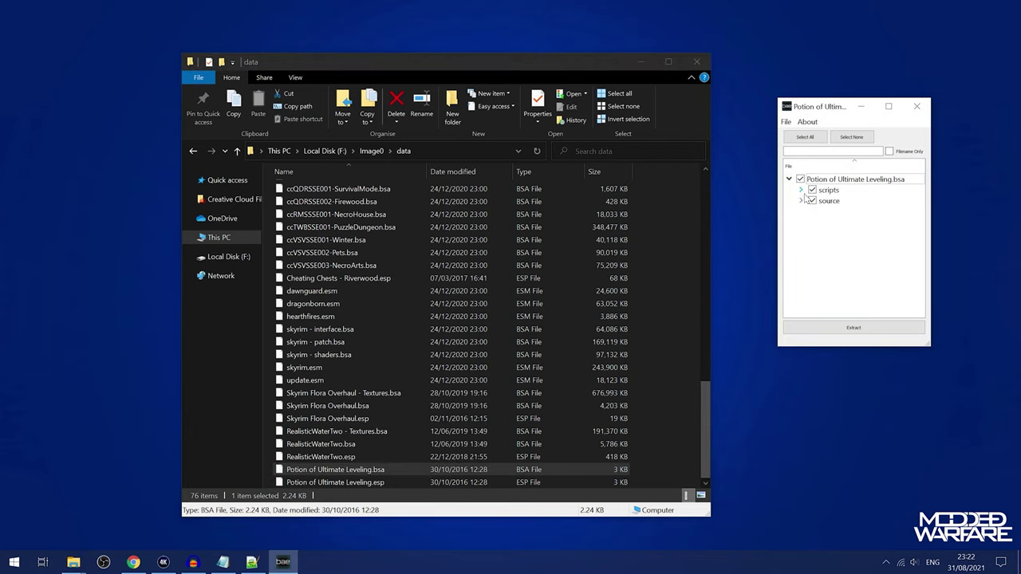
left_click(802, 201)
left_click(802, 190)
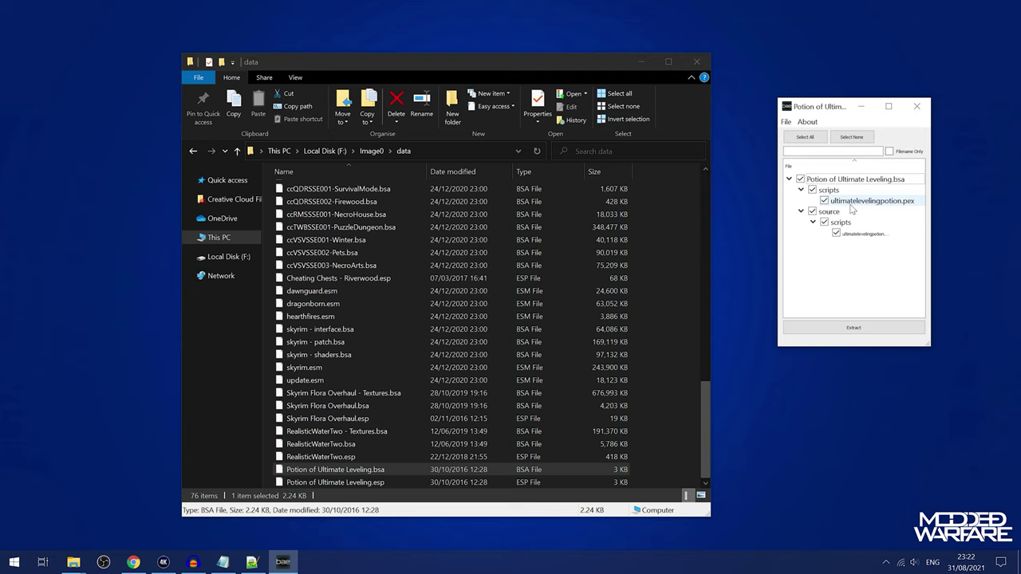
left_click(917, 106)
left_click_drag(576, 59, 855, 74)
left_click(944, 366)
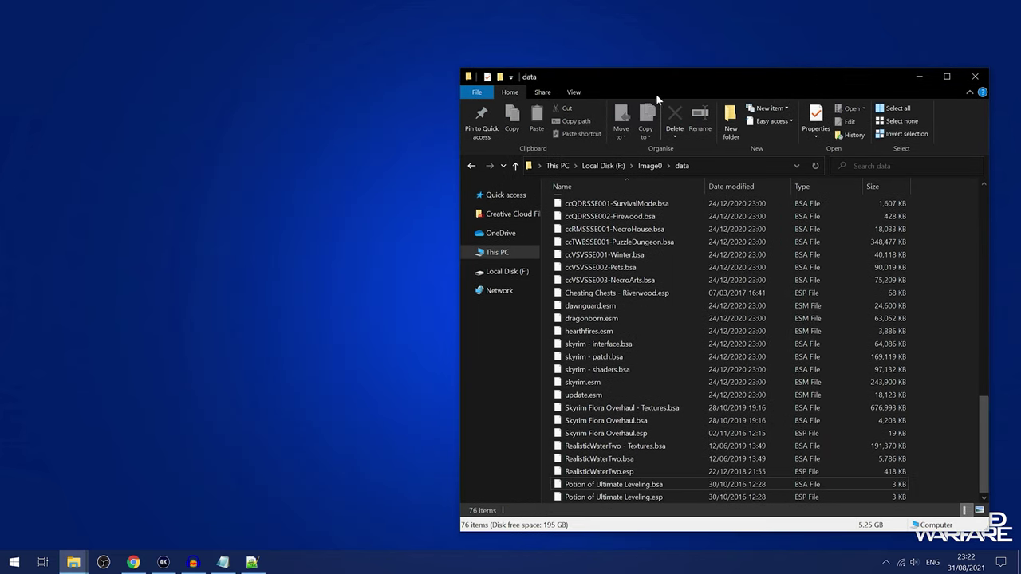
Open the PC Mods folder from the desktop and move its window down and right
left_click_drag(634, 75, 651, 214)
double_click(480, 140)
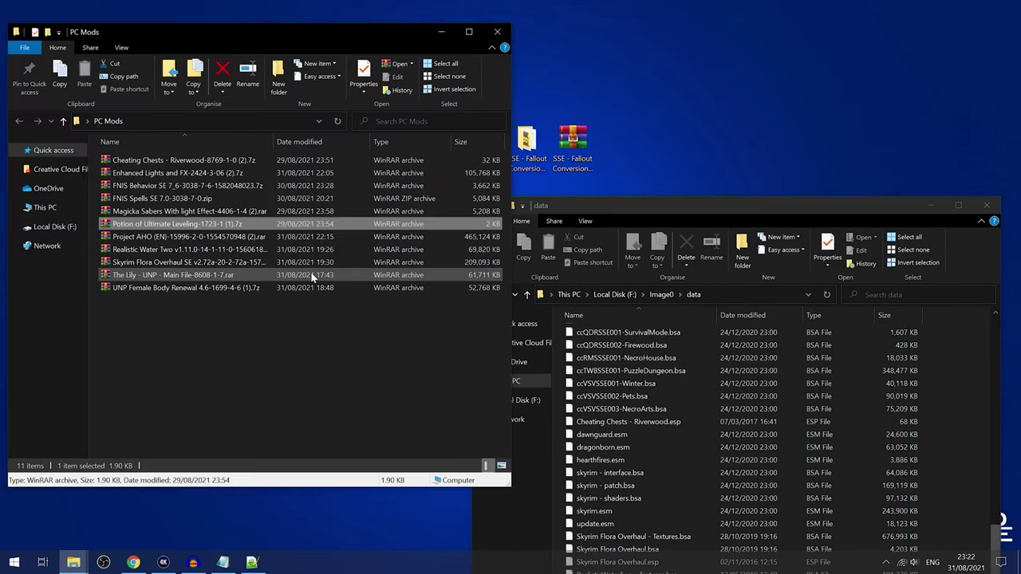
left_click(309, 333)
left_click_drag(270, 32, 543, 235)
Create a desktop folder named 'current mod' at the top-left and select the Magicka Sabers archive
left_click(273, 157)
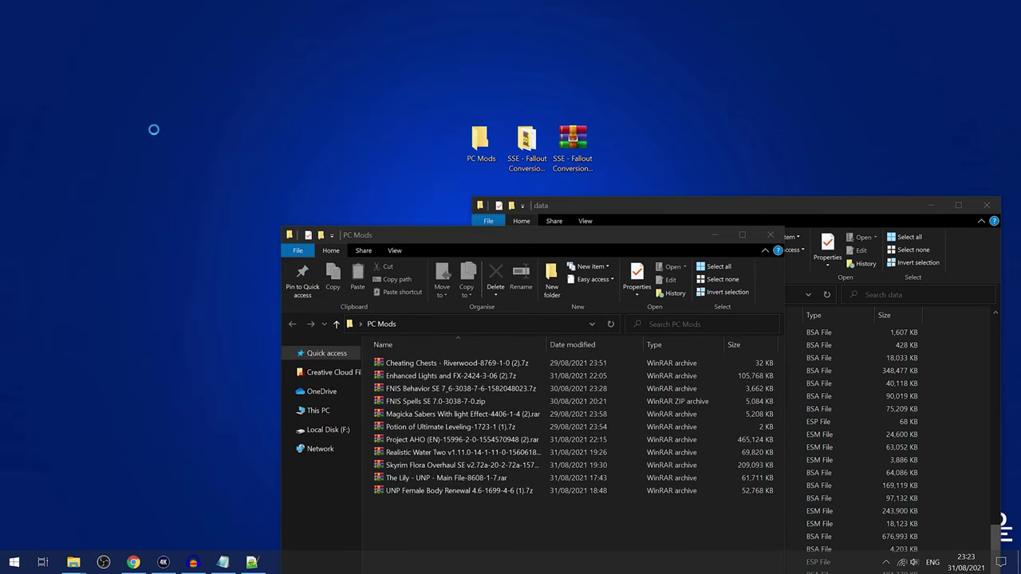
right_click(230, 112)
mouse_move(334, 234)
left_click(383, 233)
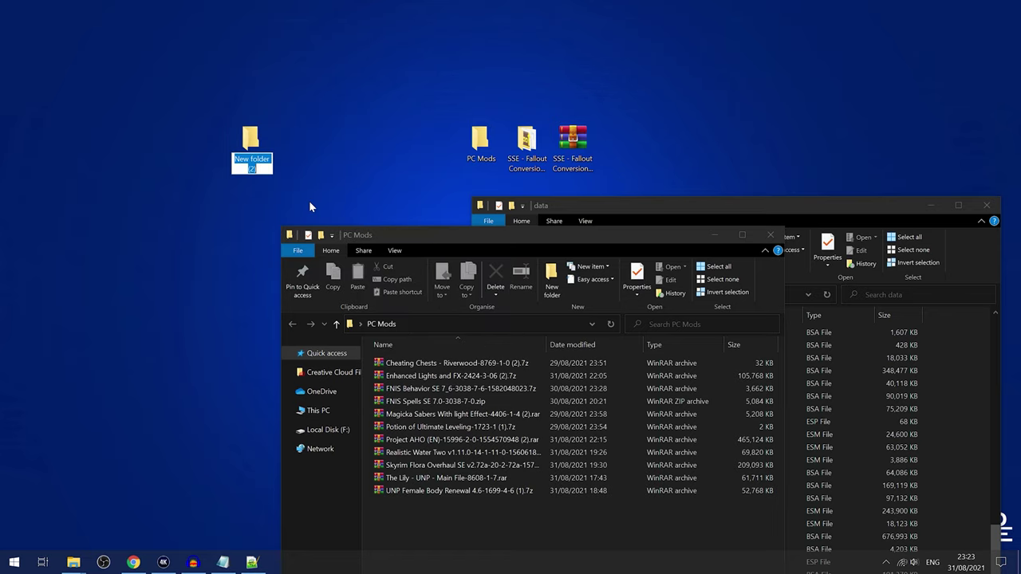
type("current mod")
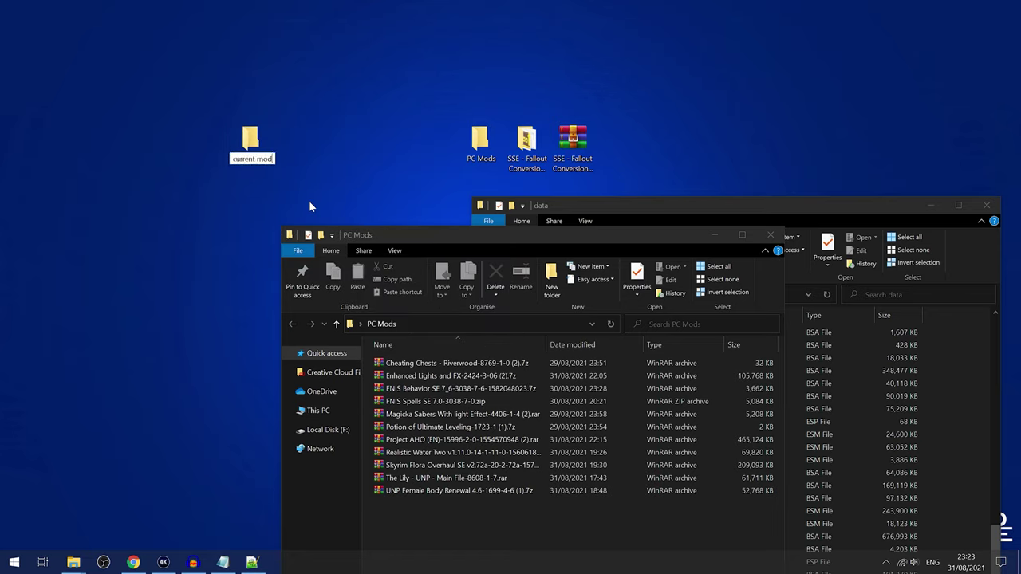
key("Return")
left_click_drag(264, 164, 127, 111)
left_click_drag(520, 226, 439, 54)
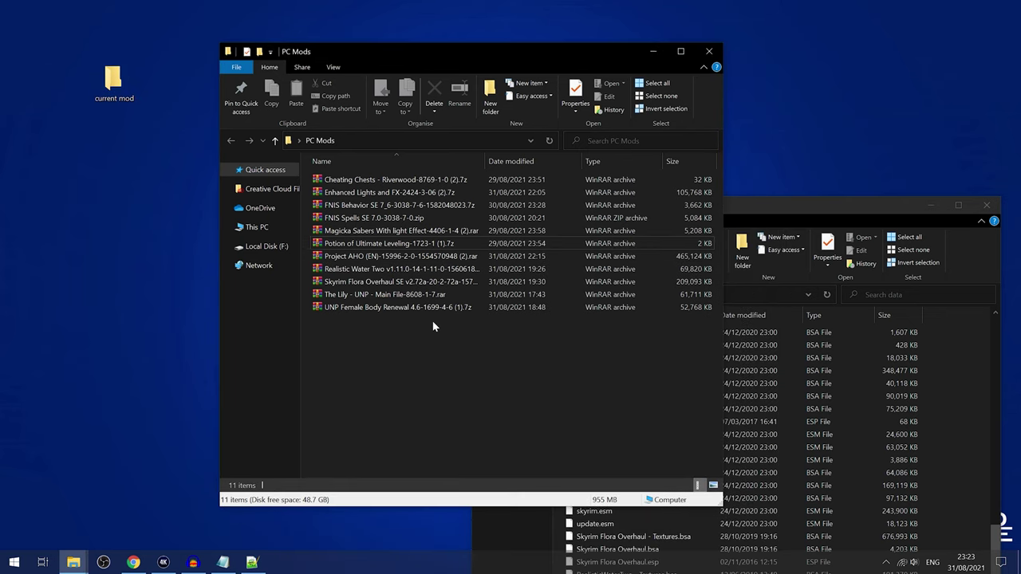
left_click(407, 230)
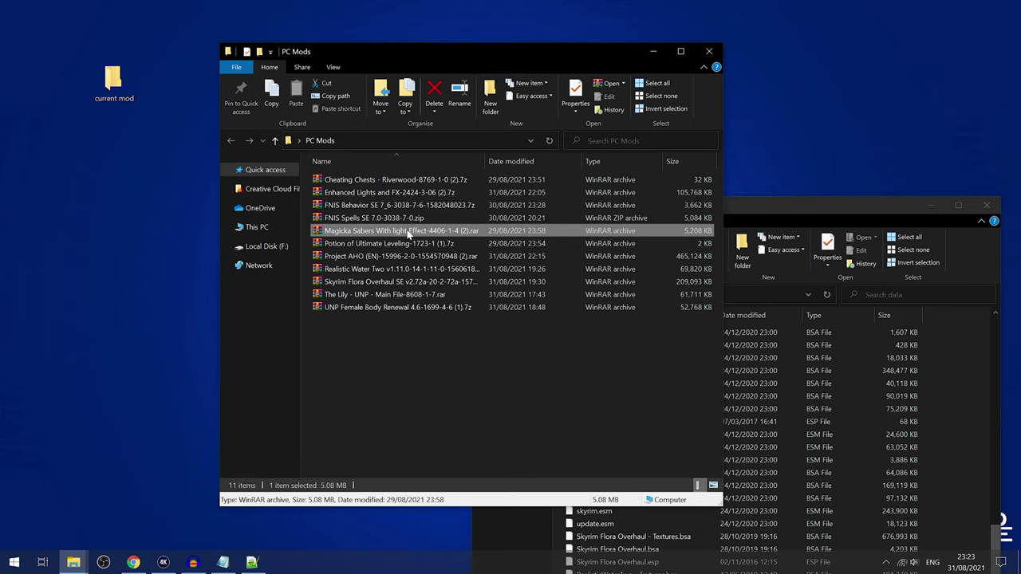
Open the Magicka Sabers archive in WinRAR and dismiss the licence reminder
double_click(407, 230)
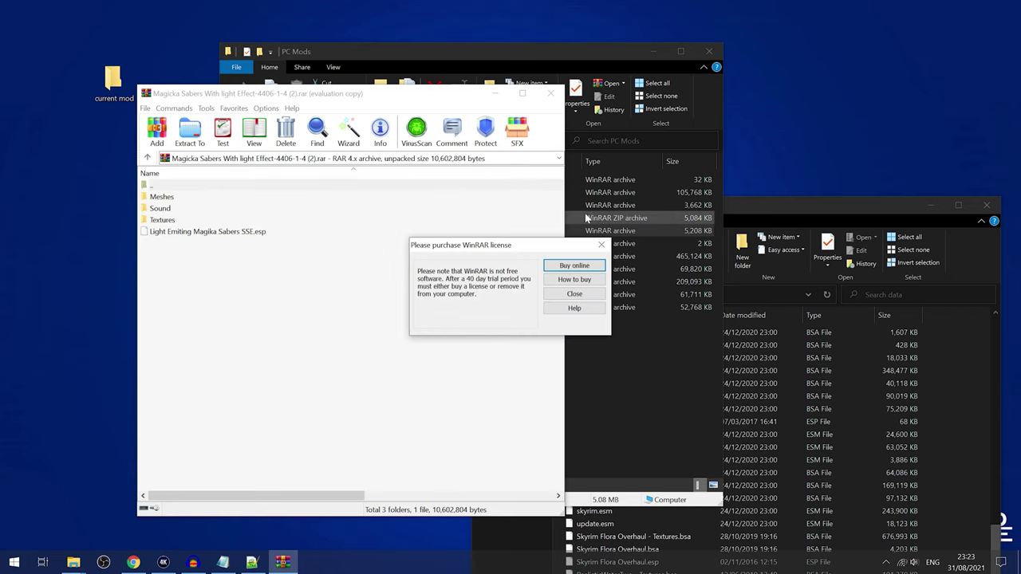
left_click(585, 295)
left_click_drag(364, 94, 445, 112)
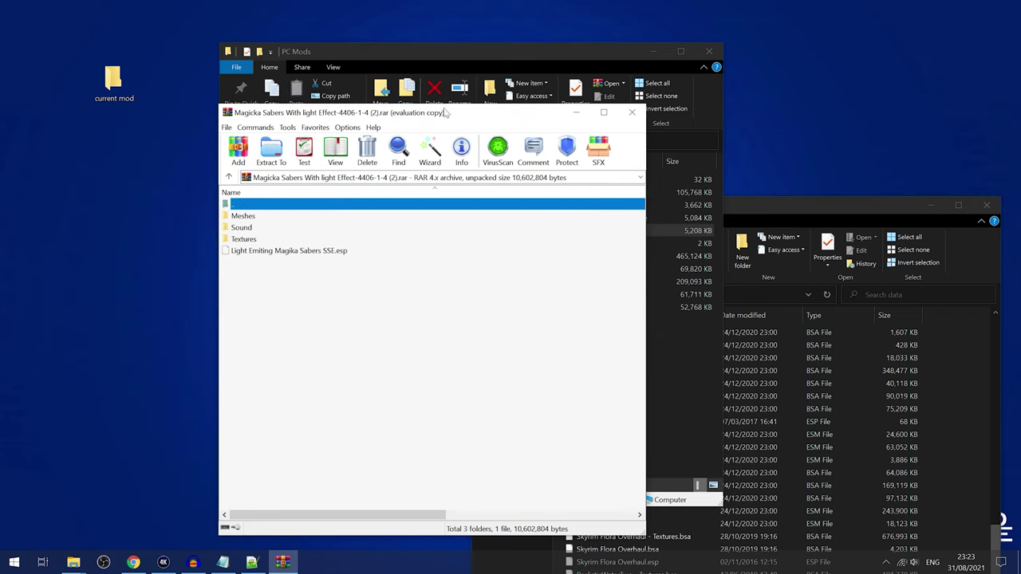
Extract Meshes, Sound, Textures and Light Emiting Magika Sabers SSE.esp into current mod, then open it
left_click(273, 216)
left_click(272, 229)
left_click(276, 240)
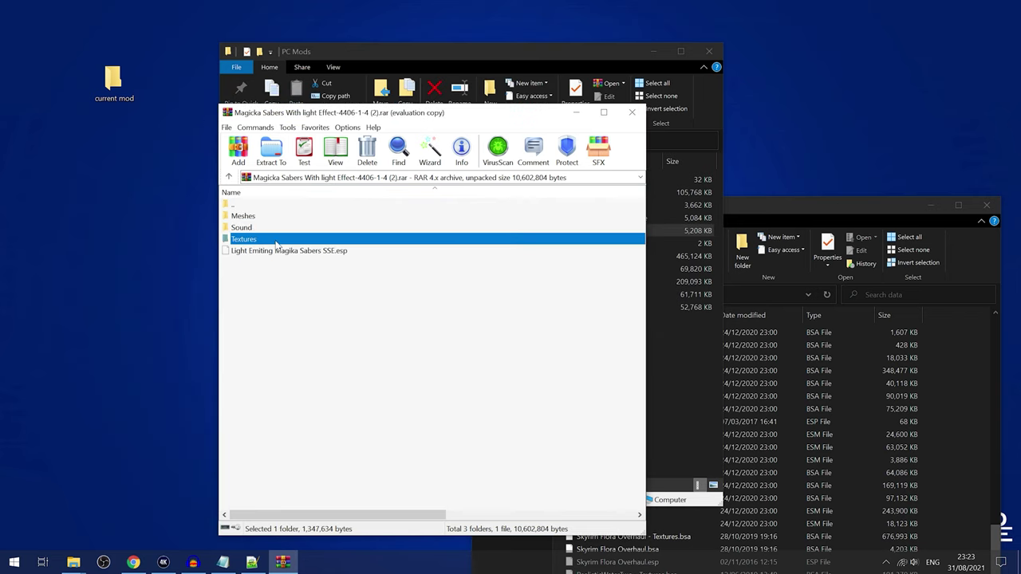
left_click(297, 252)
left_click(709, 52)
left_click_drag(282, 312, 114, 80)
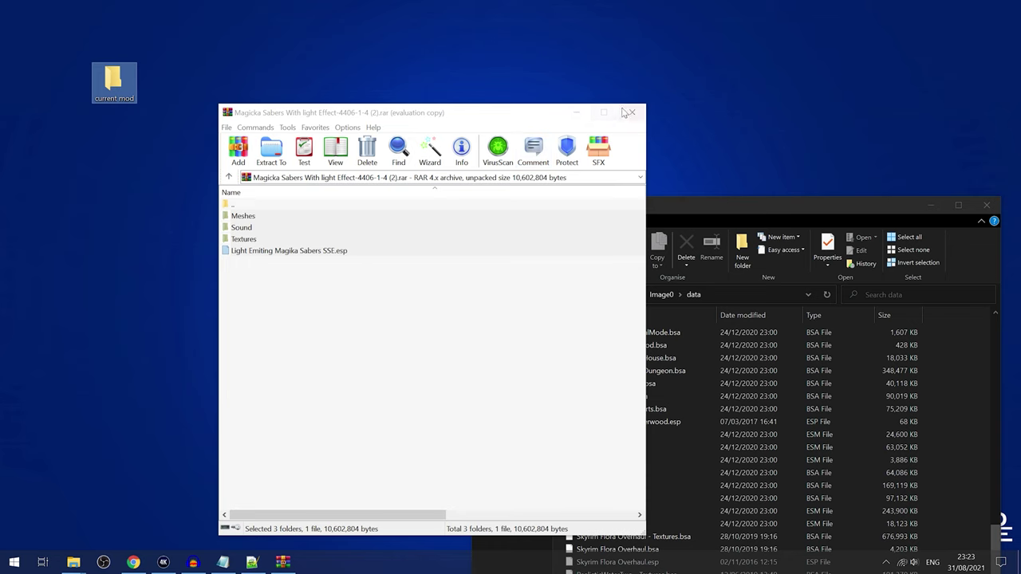
left_click(574, 114)
double_click(114, 80)
Browse current mod's Meshes\Weapons\MagickaSabers folder and return to the root
left_click_drag(502, 47, 308, 45)
left_click_drag(685, 205, 686, 178)
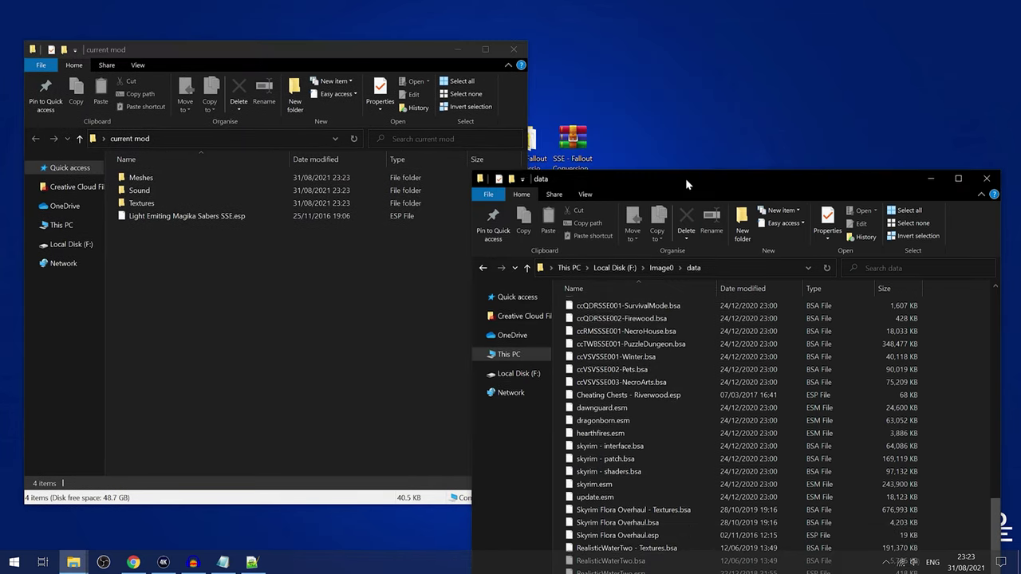
double_click(172, 181)
double_click(172, 181)
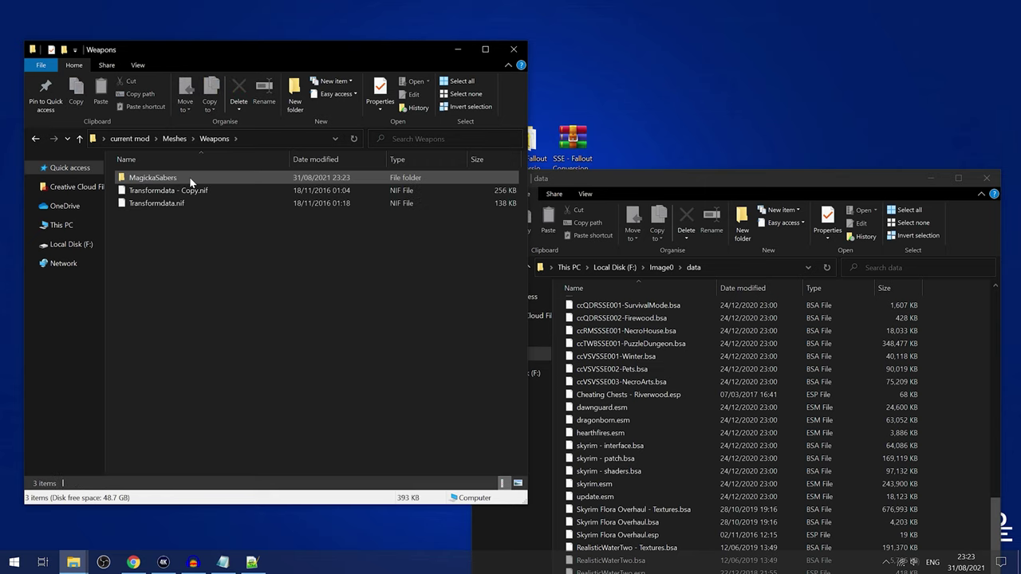
double_click(190, 181)
scroll(296, 296, "down", 3)
key("BackSpace")
key("BackSpace")
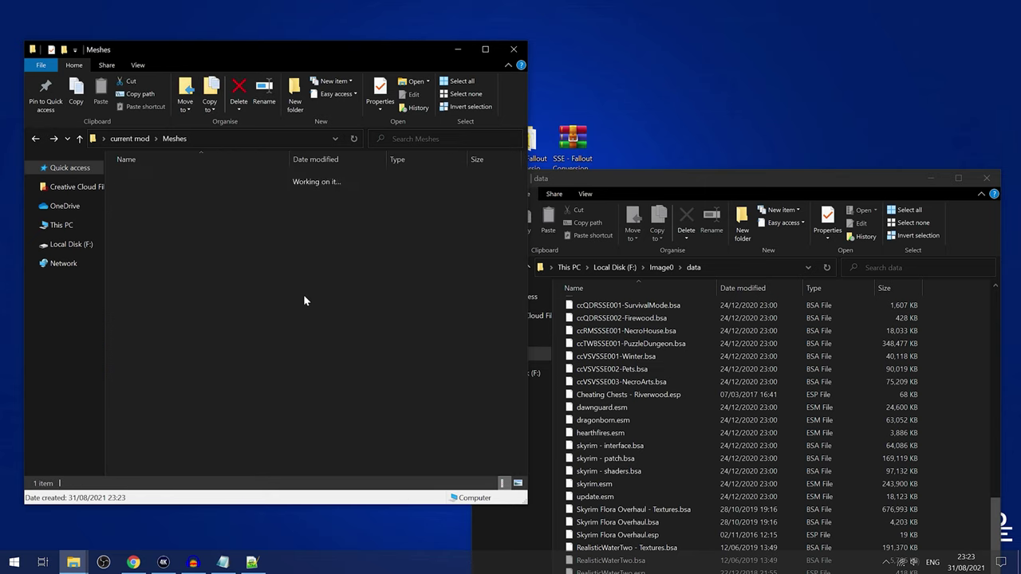
key("BackSpace")
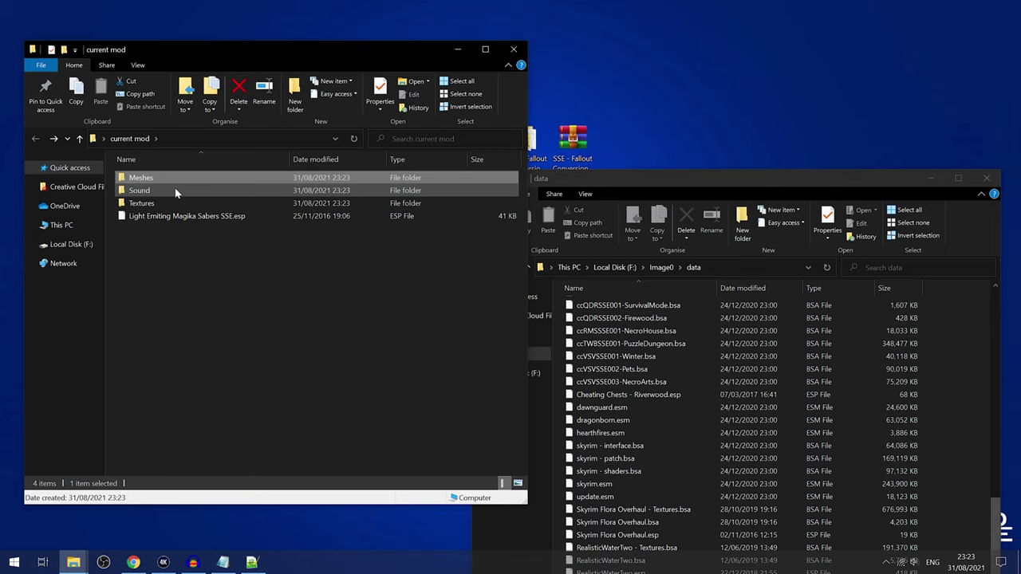
Confirm Sound\fx\wpn\Magicka Sabers holds 13 saber .wav files, then return and bring the data window forward
double_click(175, 190)
double_click(186, 178)
double_click(186, 179)
double_click(186, 179)
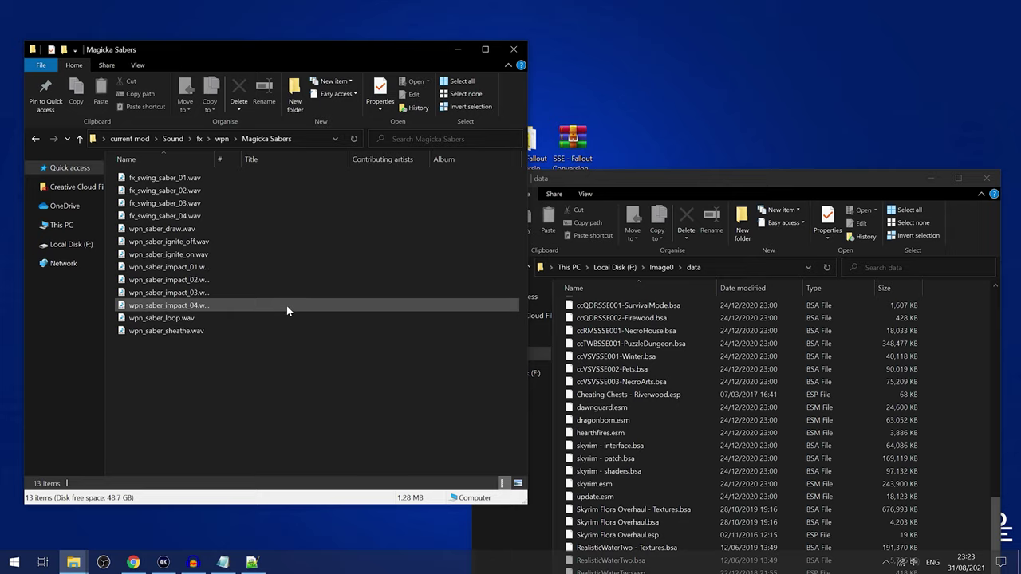
key("alt+Up")
key("alt+Up")
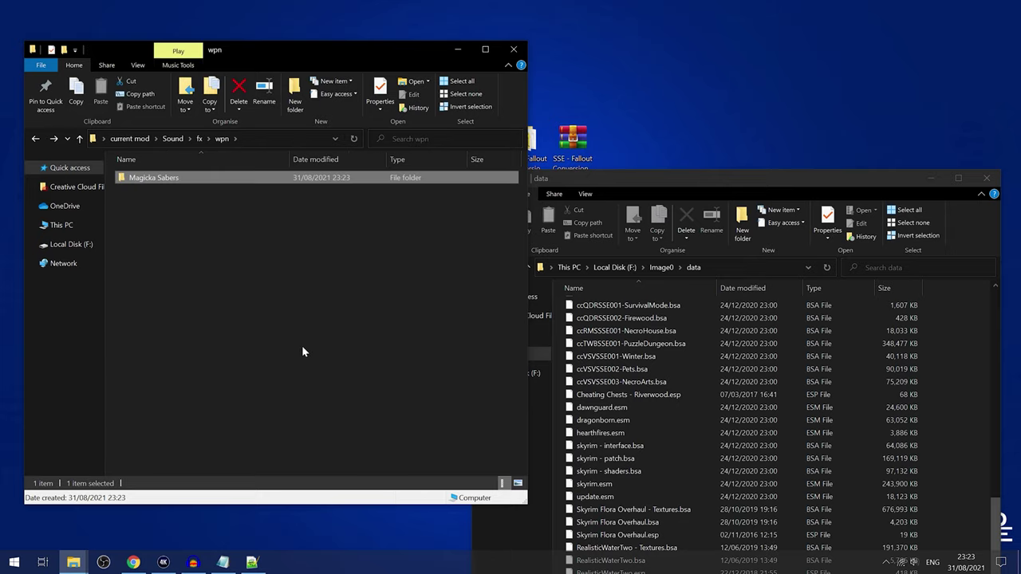
key("alt+Up")
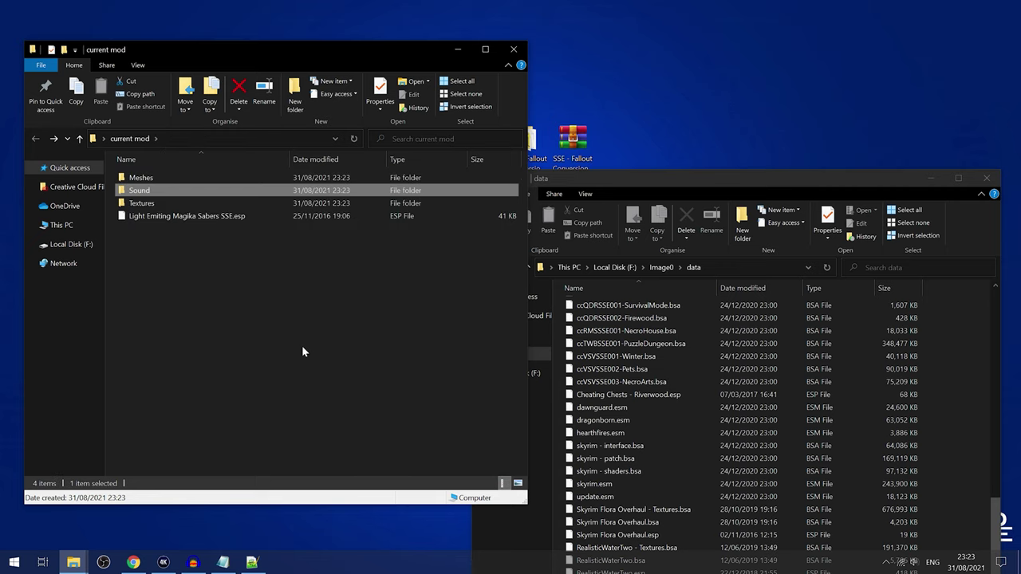
left_click(302, 346)
left_click_drag(743, 193, 738, 118)
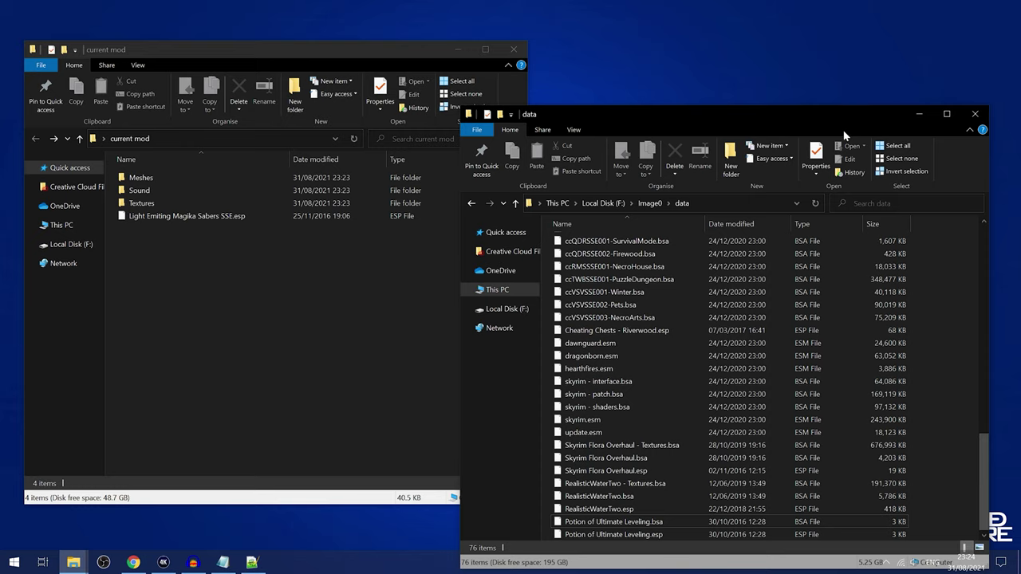
Open the SSE - Fallout Conversion Tools PS4 folder on the right half beside current mod
left_click(974, 116)
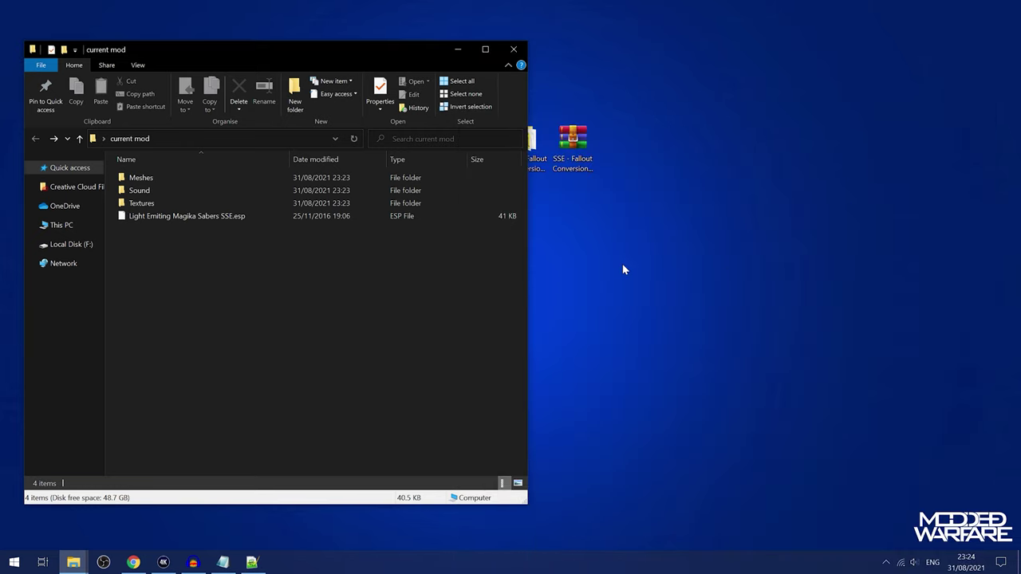
left_click_drag(382, 65, 415, 184)
double_click(529, 144)
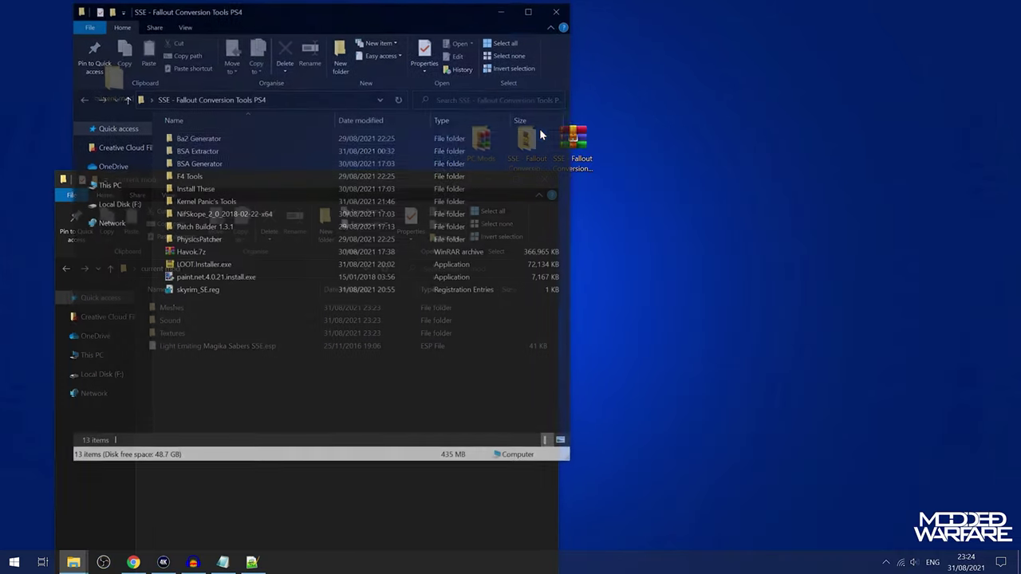
left_click_drag(382, 22, 820, 75)
left_click_drag(357, 178, 355, 87)
Run the Sound-Music Converter from Kernel Panic's Tools\Sound Converter and dismiss its startup warning
left_click(646, 266)
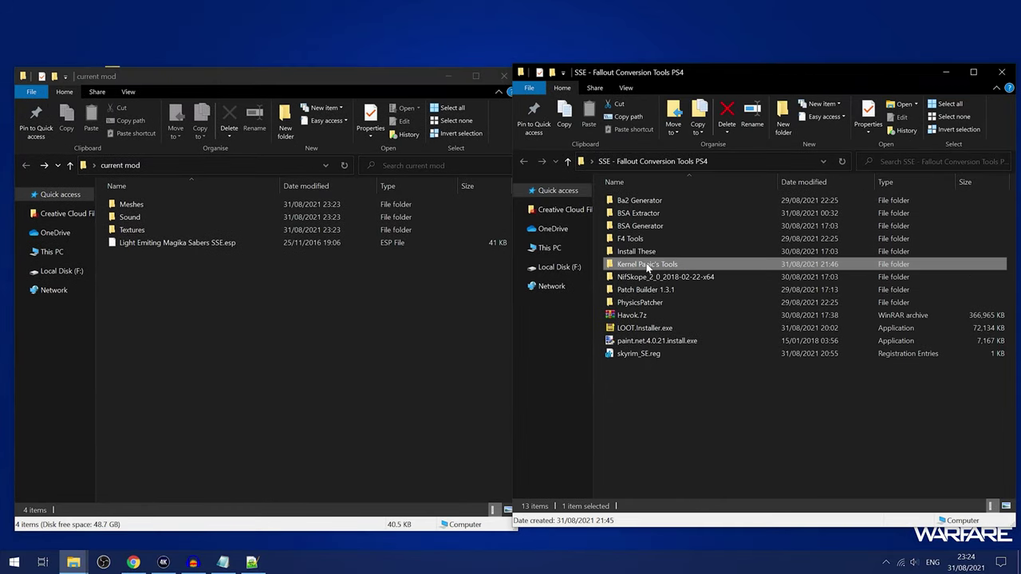
double_click(650, 265)
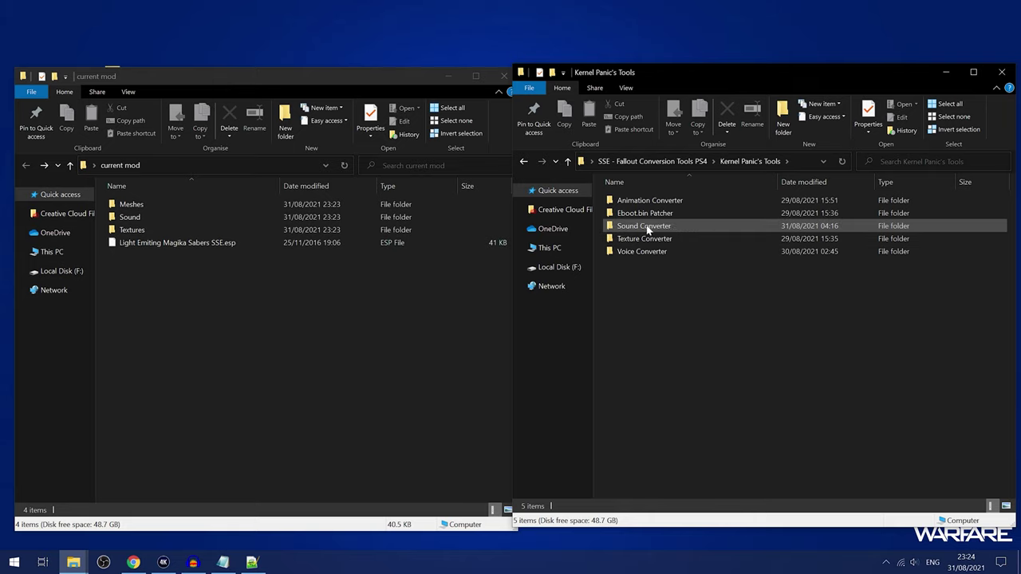
double_click(646, 227)
left_click(664, 226)
left_click(664, 216)
double_click(676, 214)
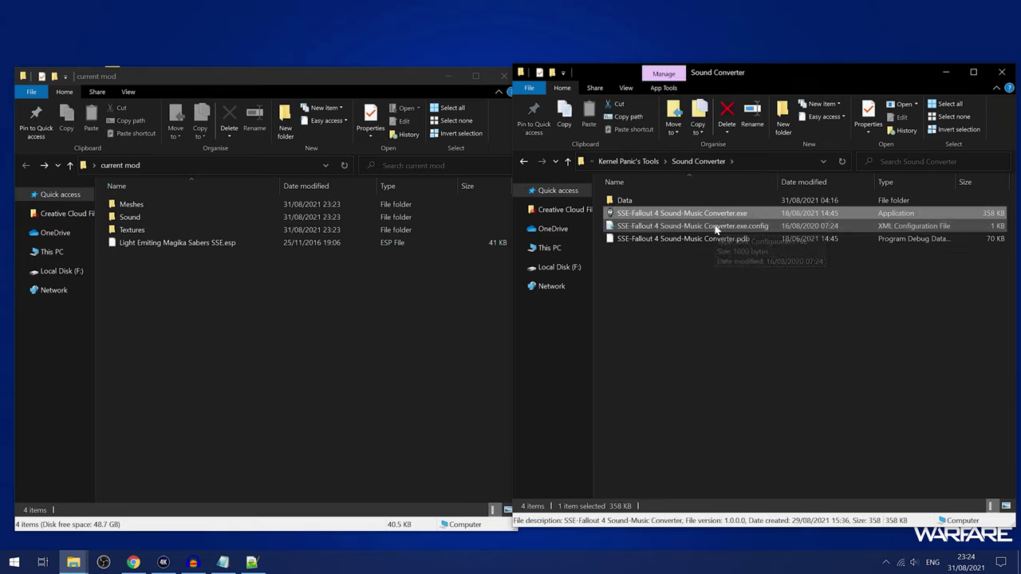
left_click(615, 328)
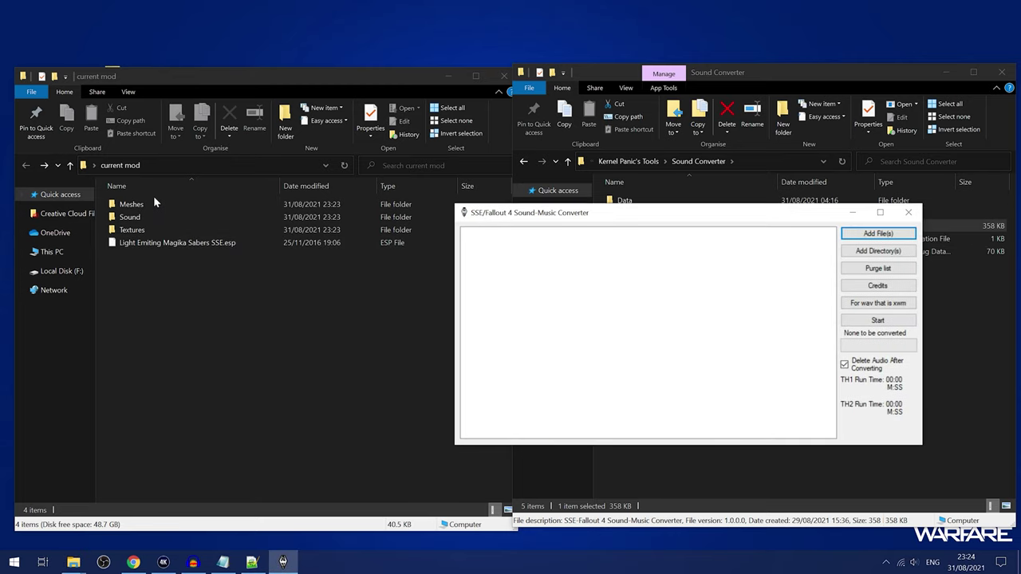
Convert the Sound folder's 13 saber .wav files in the Sound-Music Converter, then close it
left_click(132, 218)
left_click_drag(134, 218, 615, 250)
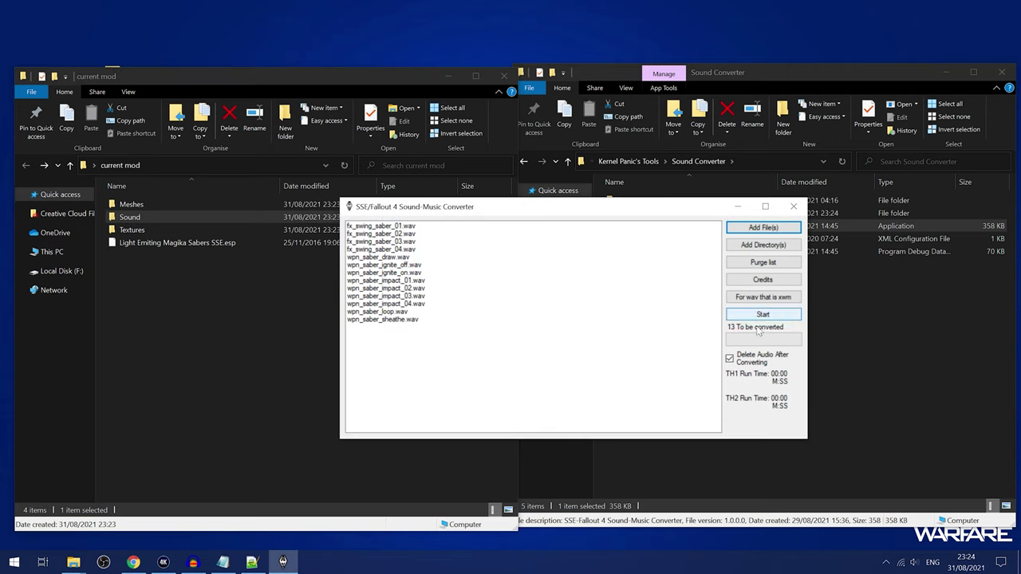
left_click(754, 316)
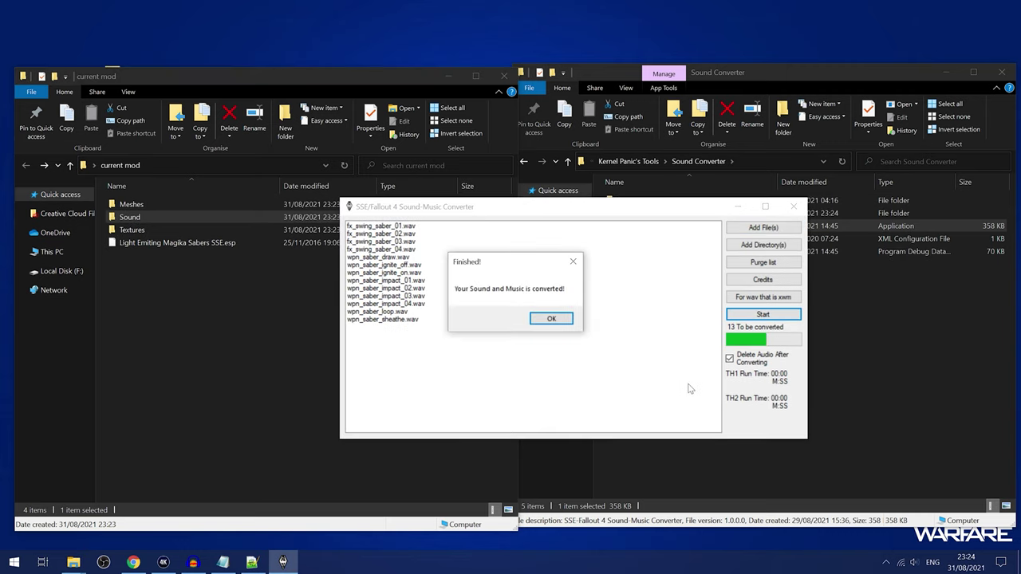
left_click(552, 319)
left_click(793, 207)
Verify Sound\fx\wpn\Magicka Sabers now holds 13 .at9 files, then return to current mod and select Textures
double_click(149, 218)
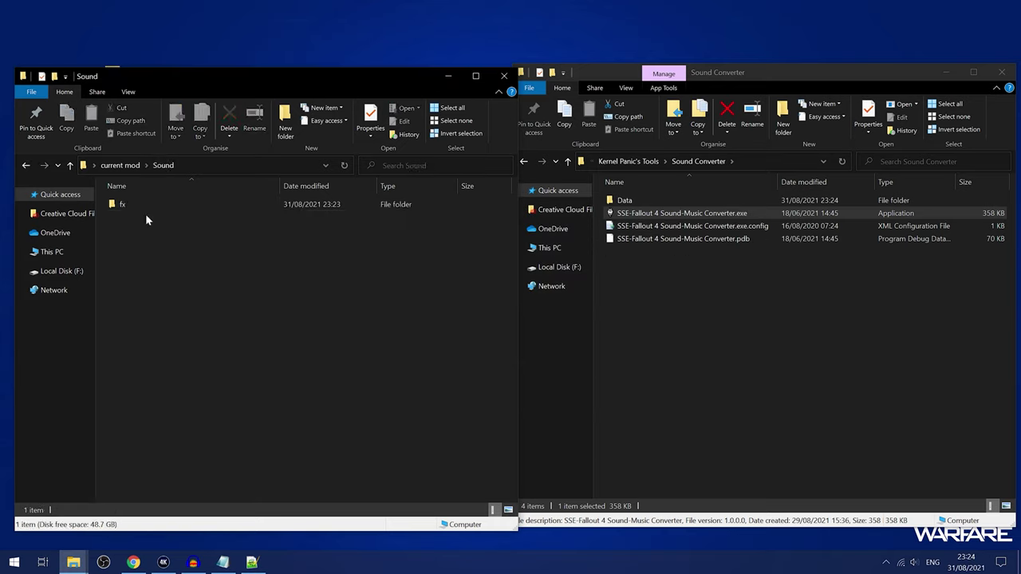
double_click(146, 206)
double_click(151, 206)
double_click(156, 208)
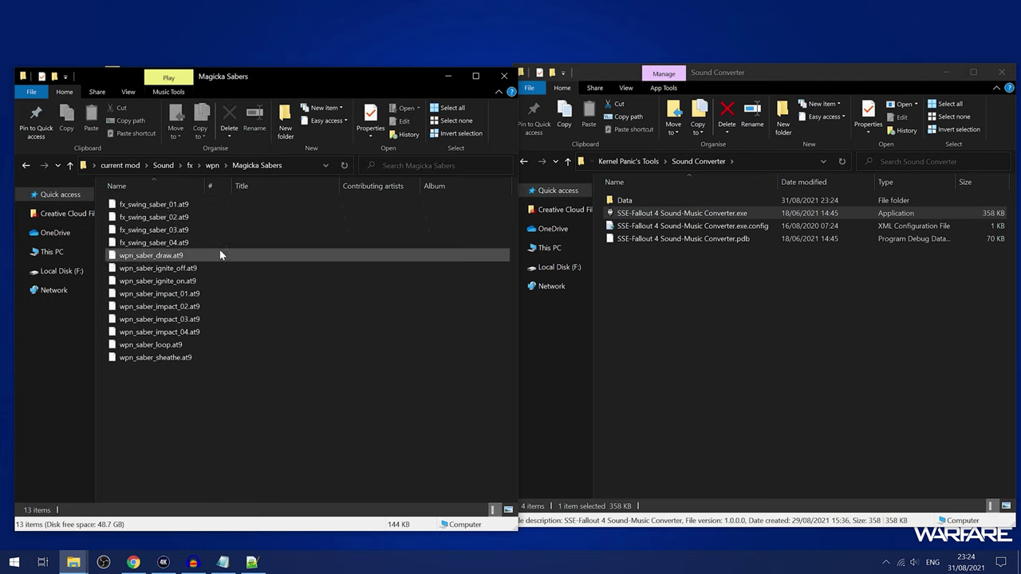
left_click(180, 206)
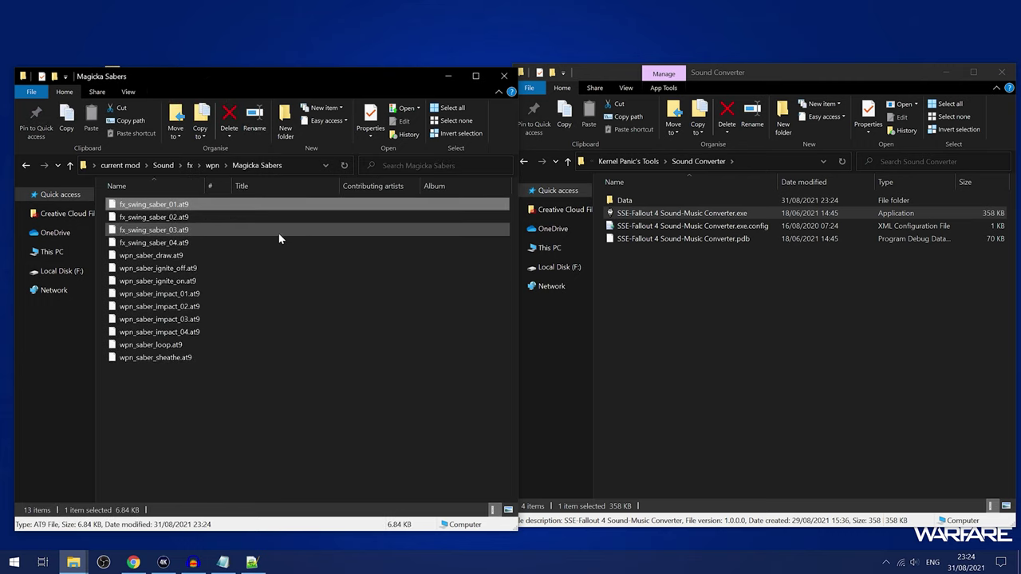
key("BackSpace")
key("BackSpace")
key("BackSpace")
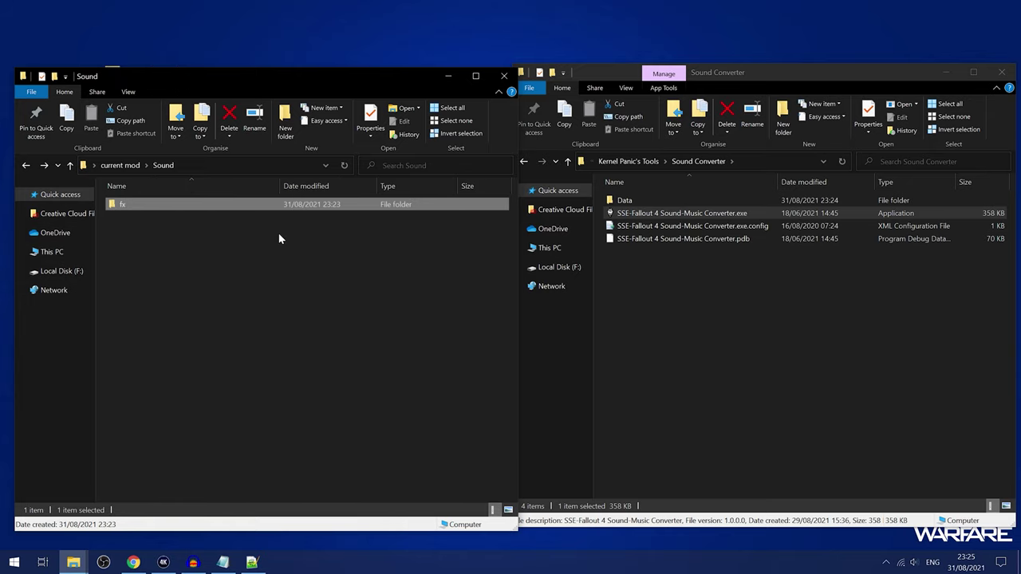
key("BackSpace")
left_click(197, 230)
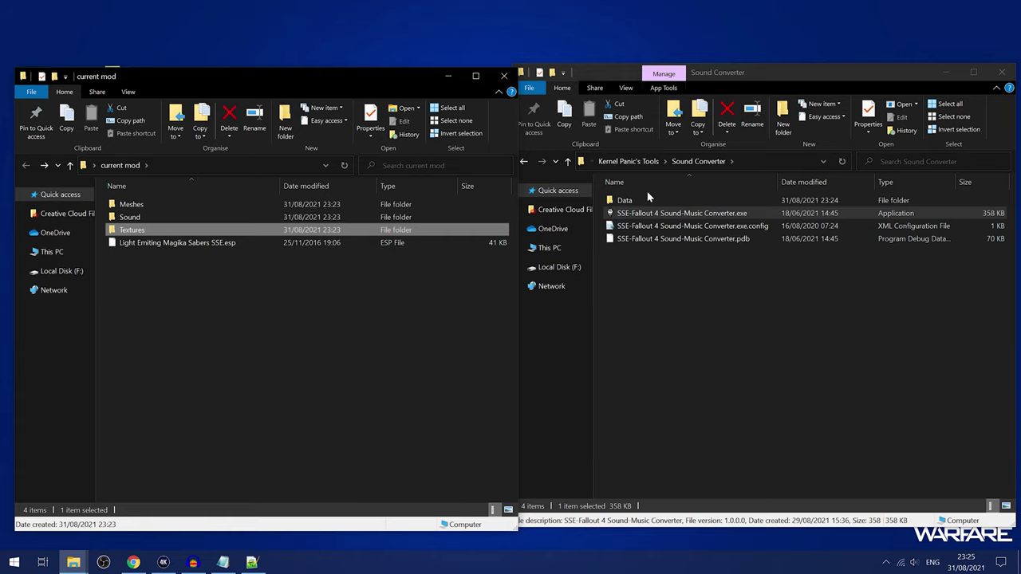
Launch SSE-Fallout 4 Texture Converter from Kernel Panic's Tools\Texture Converter, dismissing three startup warnings
left_click(638, 161)
left_click(688, 238)
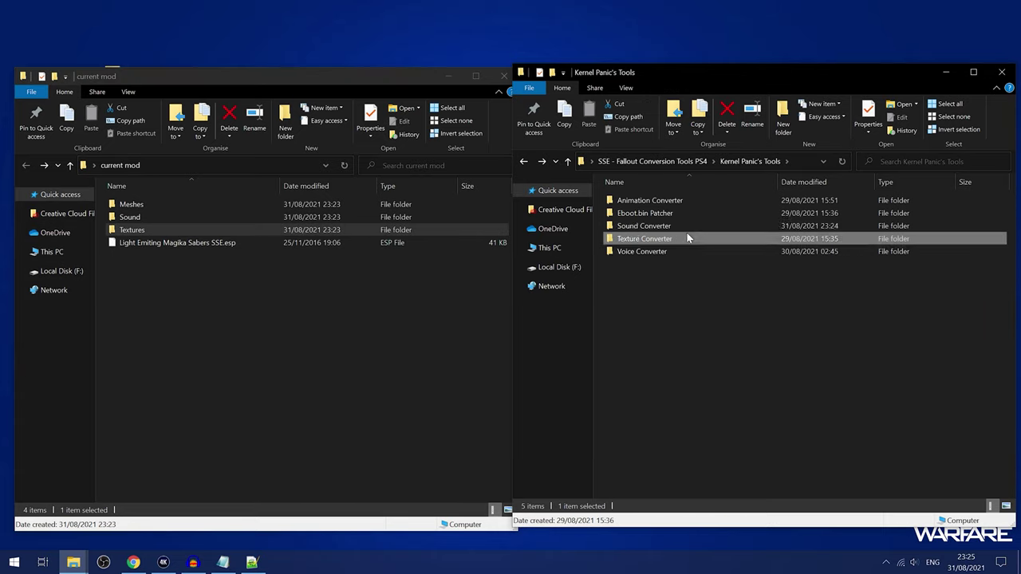
double_click(702, 238)
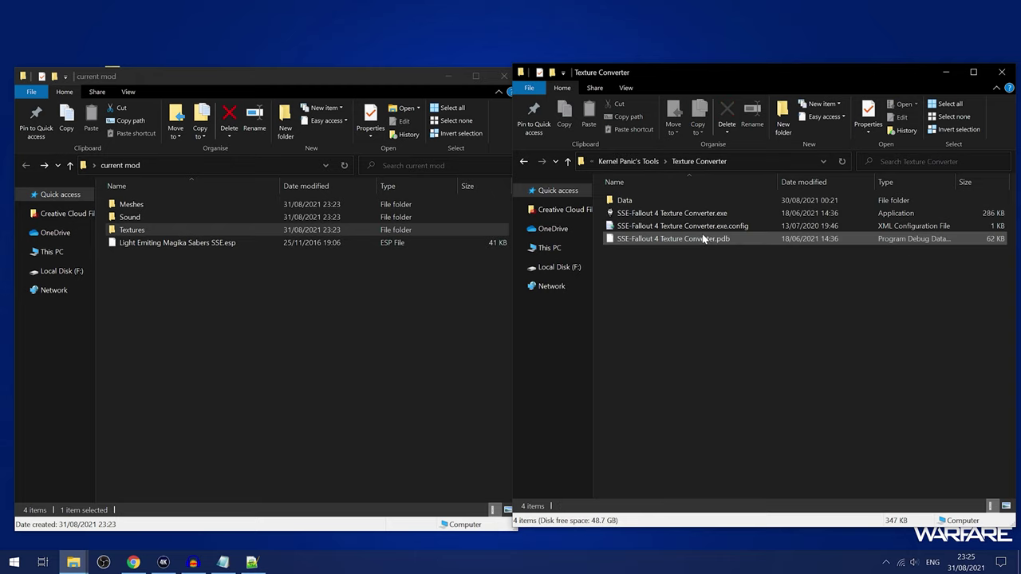
left_click(702, 214)
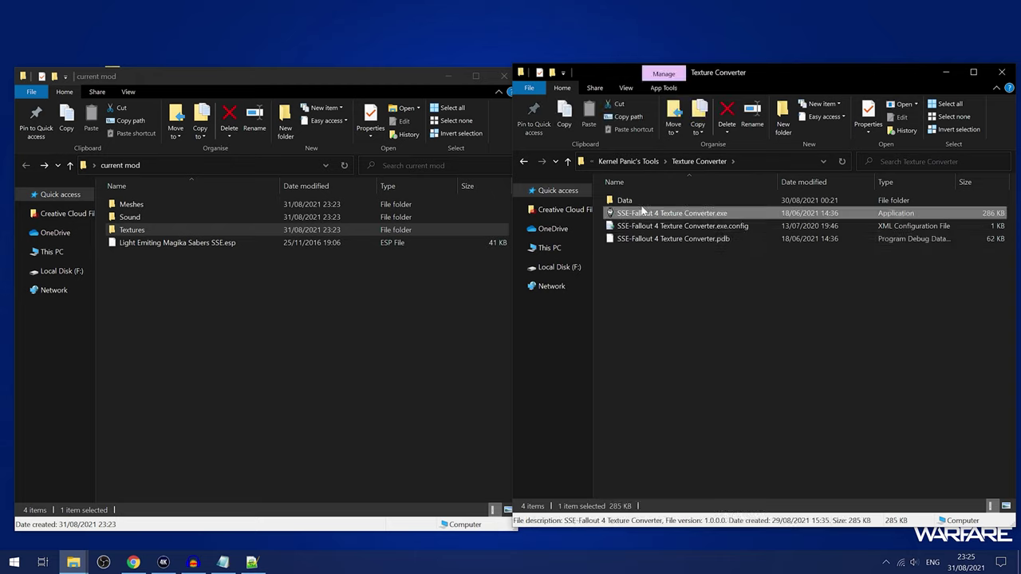
double_click(666, 213)
left_click(607, 324)
left_click(604, 322)
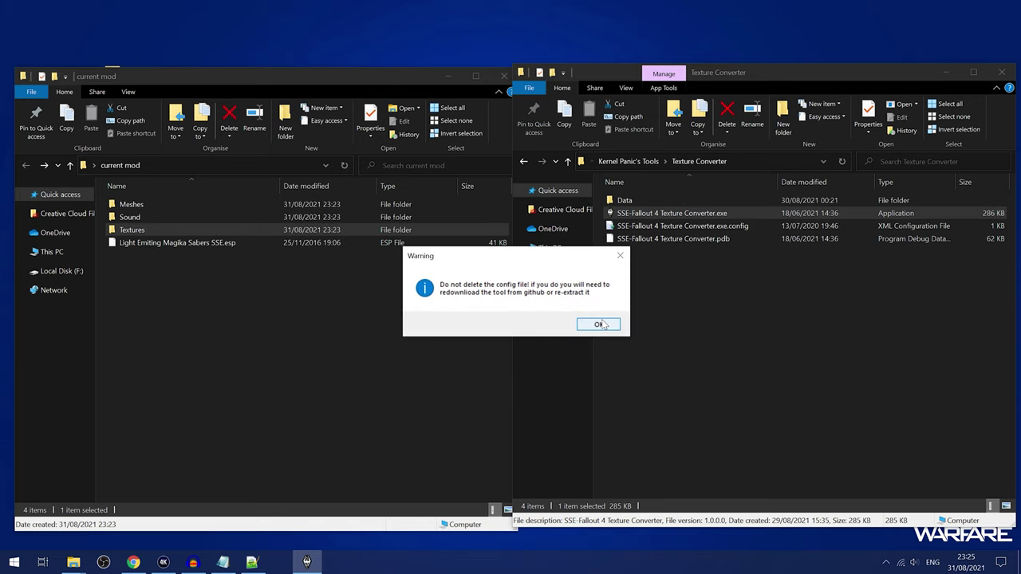
left_click(595, 324)
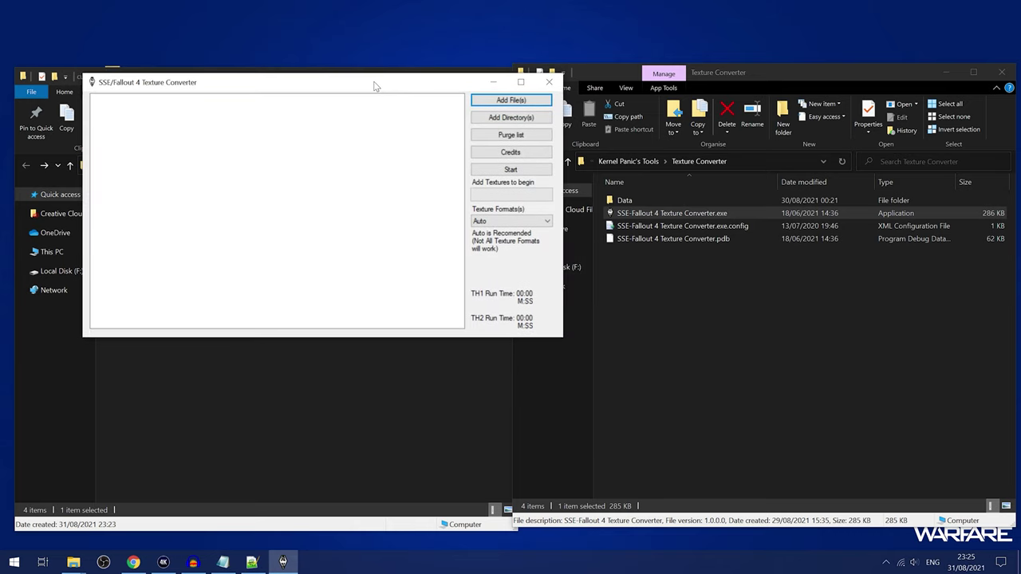
Convert the mod's 14 .dds textures from the Textures folder, then close the converter
left_click_drag(376, 89, 646, 126)
left_click_drag(166, 237, 586, 230)
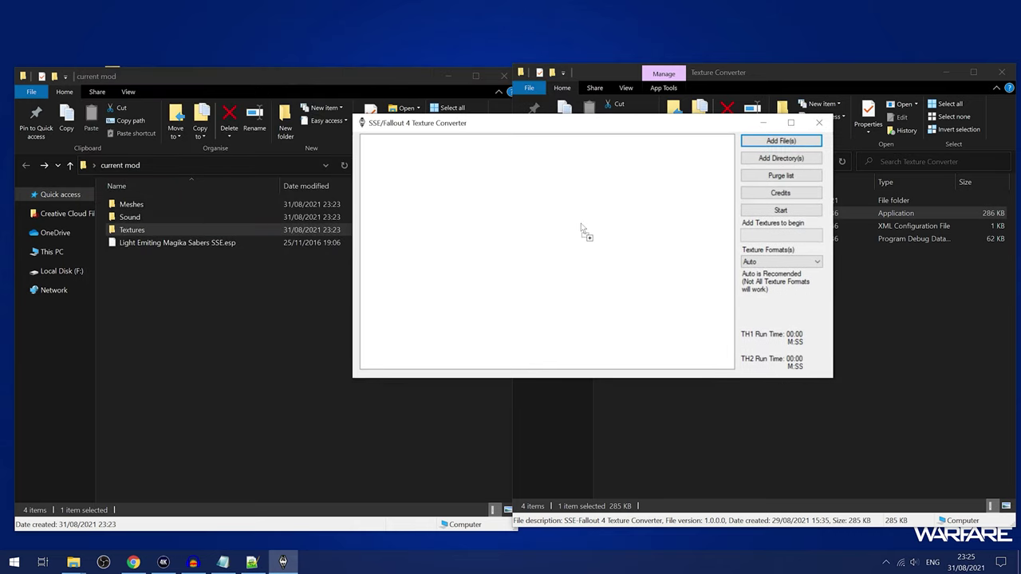
left_click(780, 209)
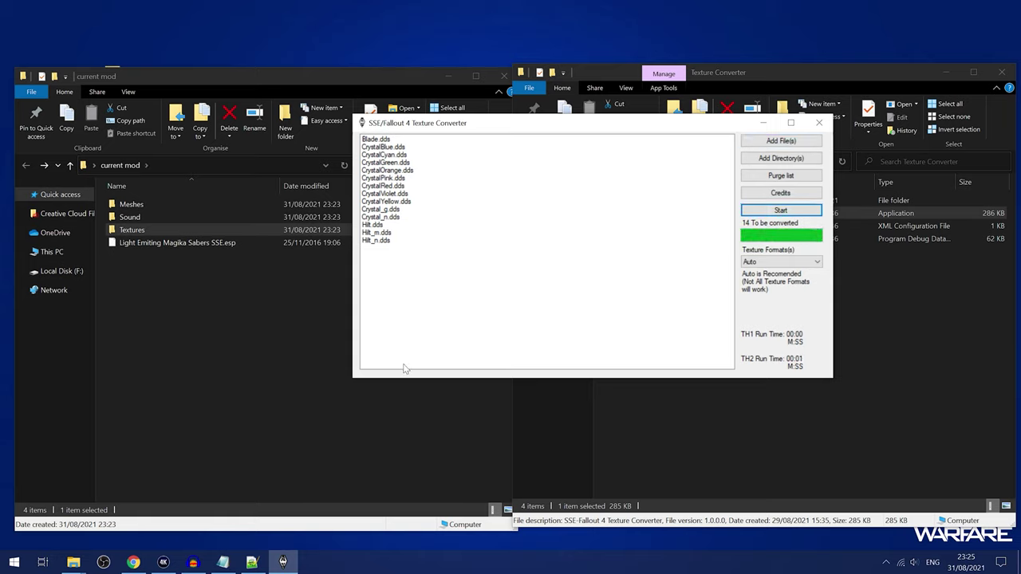
left_click(819, 122)
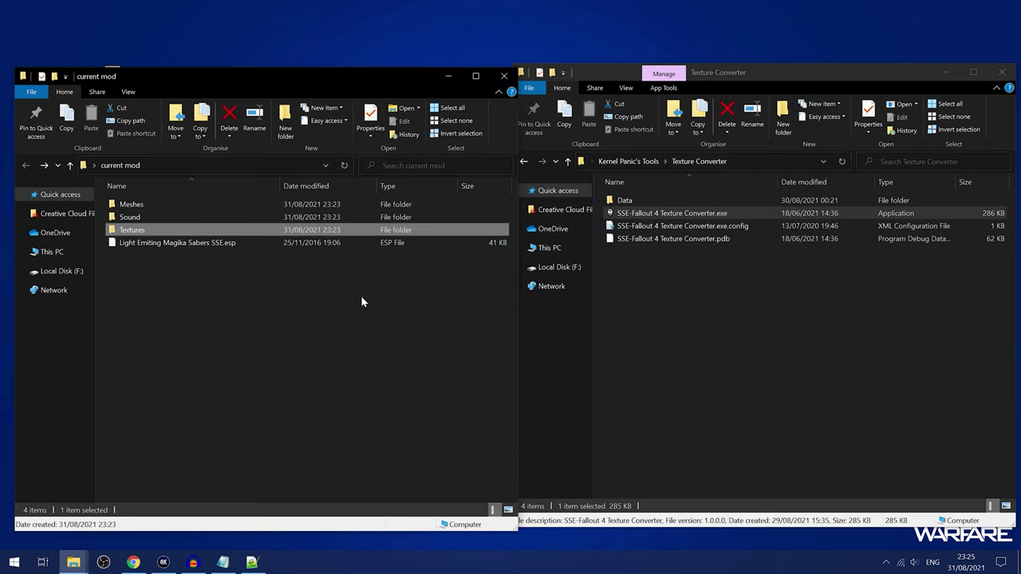
Browse to Textures\Weapons\MagickaSabers and select CrystalBlue.dds
double_click(141, 232)
double_click(159, 207)
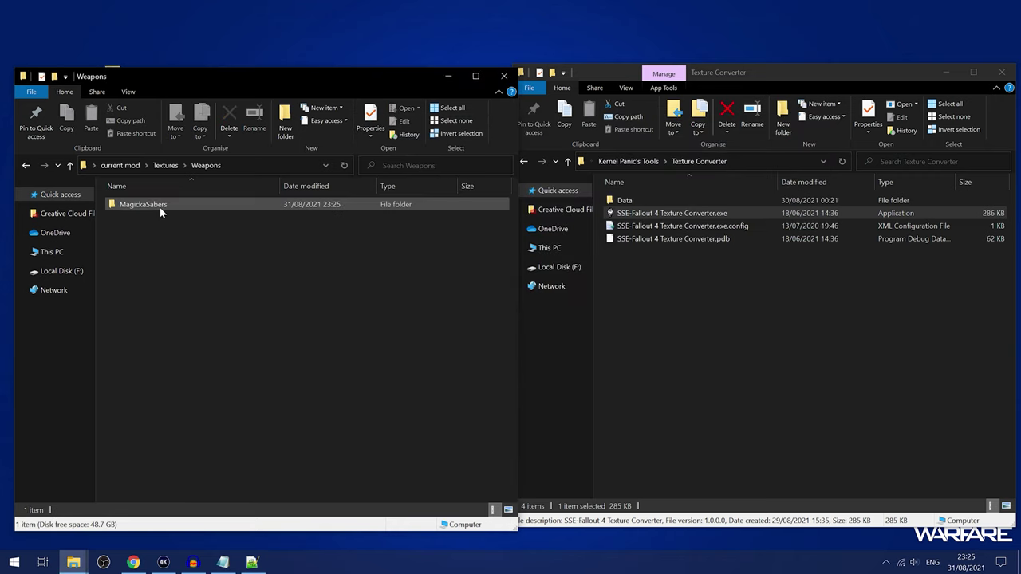
double_click(159, 207)
left_click(340, 211)
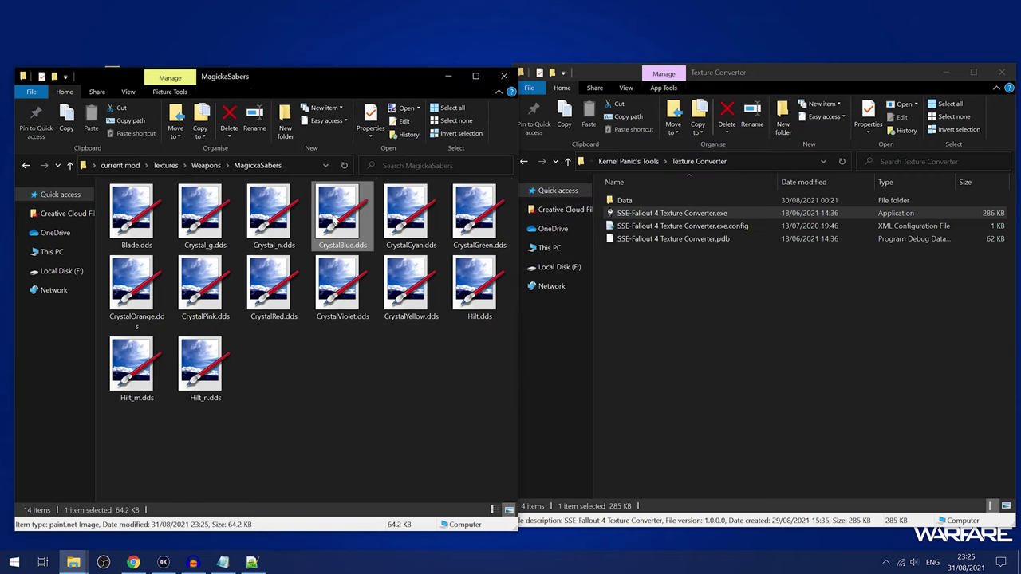
Inspect CrystalBlue.dds's converted bytes in HxD, then close it and return to the Weapons folder
left_click(14, 562)
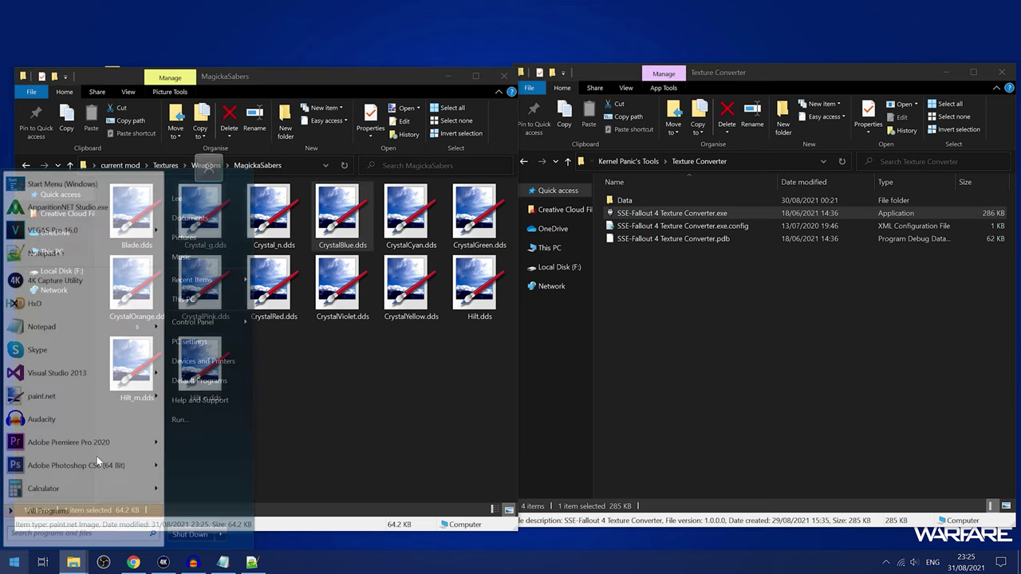
left_click(93, 298)
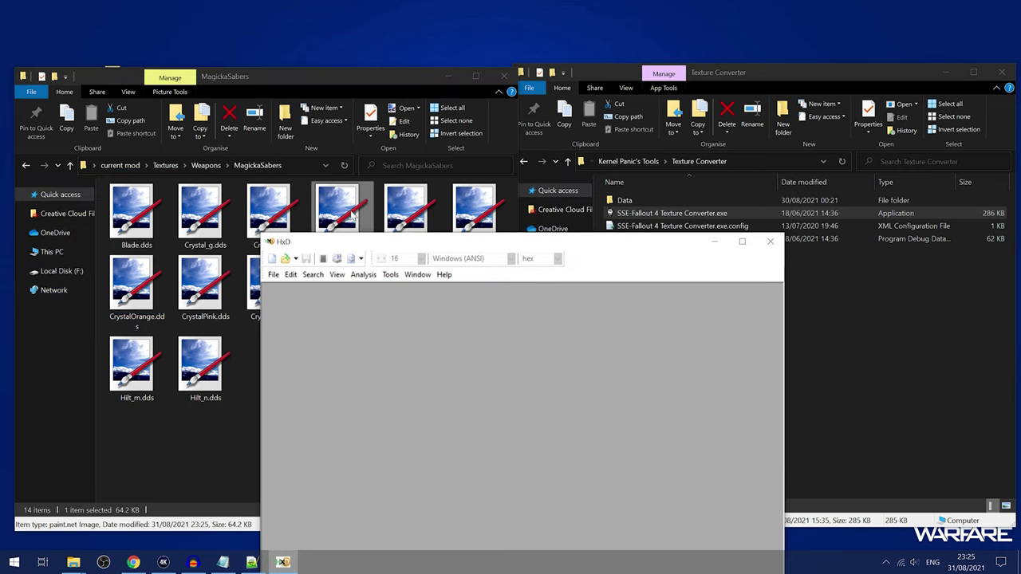
left_click_drag(340, 212, 344, 320)
left_click(770, 240)
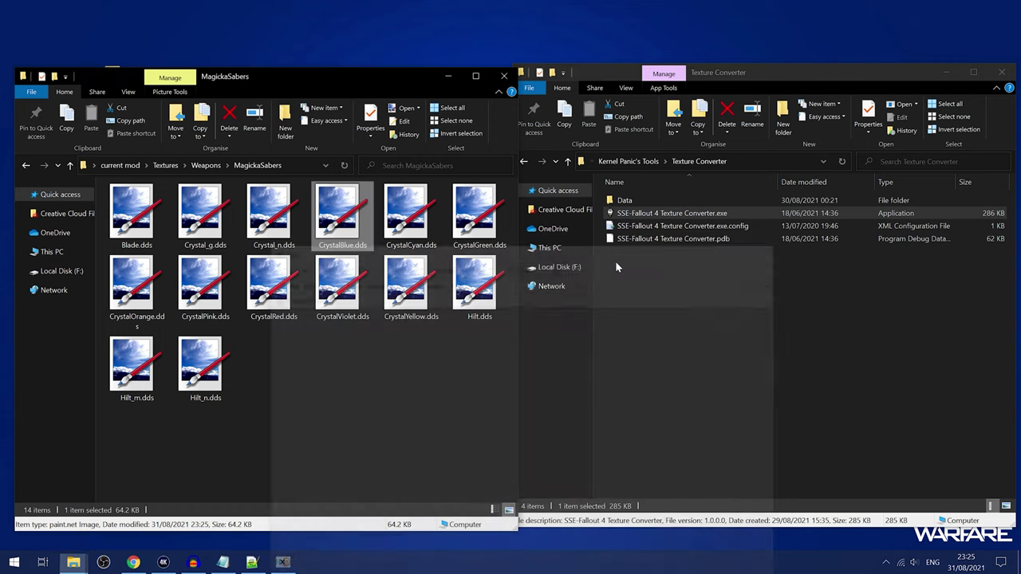
left_click(425, 390)
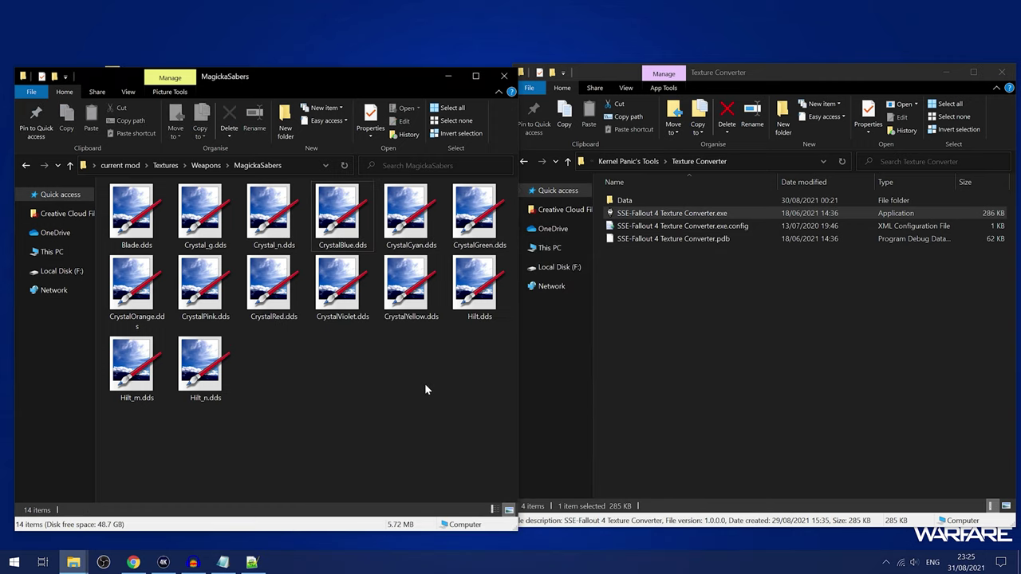
key("alt+Up")
key("alt+Up")
key("alt+Up")
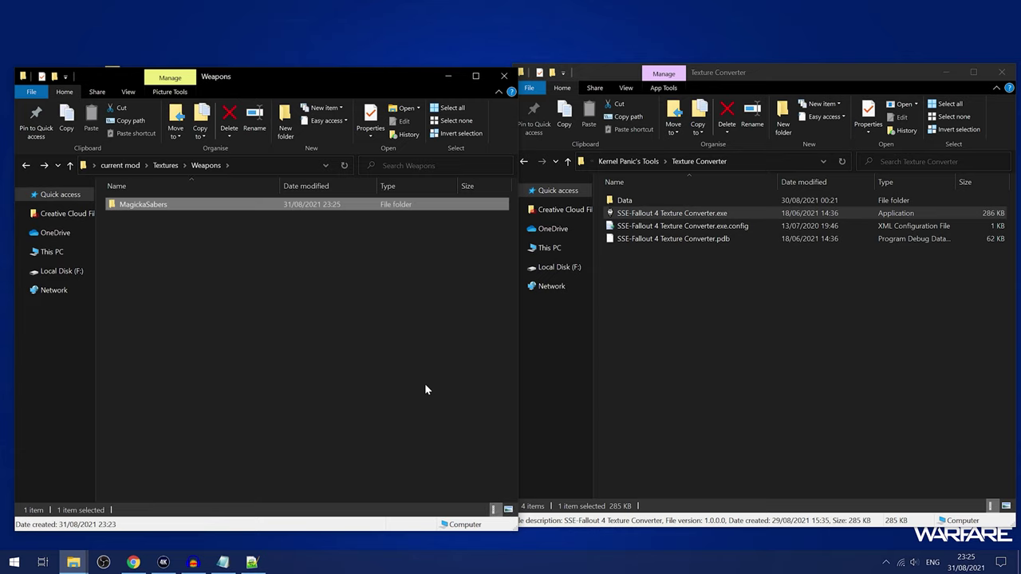